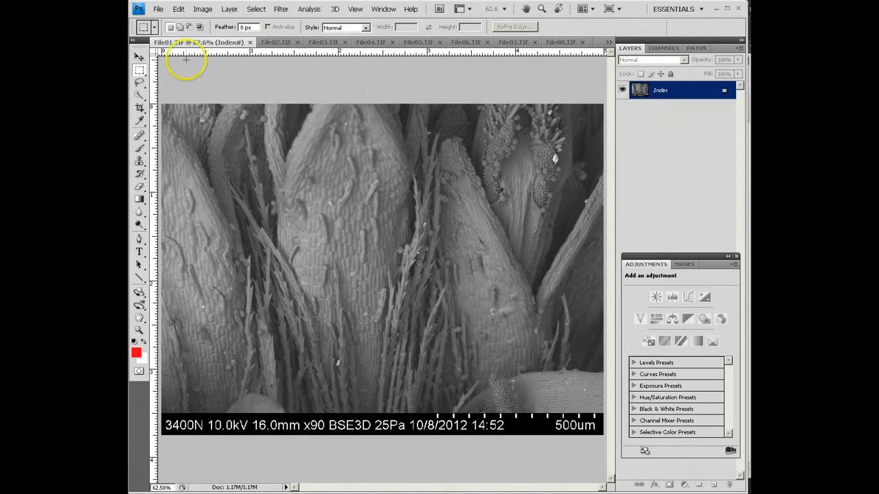
Open the image file Logo for Blog Images from the Logos folder on the Desktop
{"action": "left_click", "coordinate": [160, 9]}
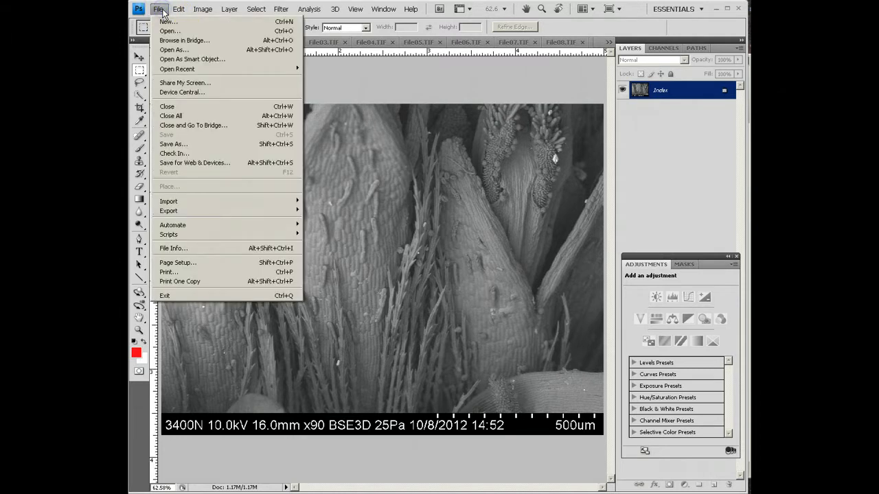
{"action": "left_click", "coordinate": [168, 31]}
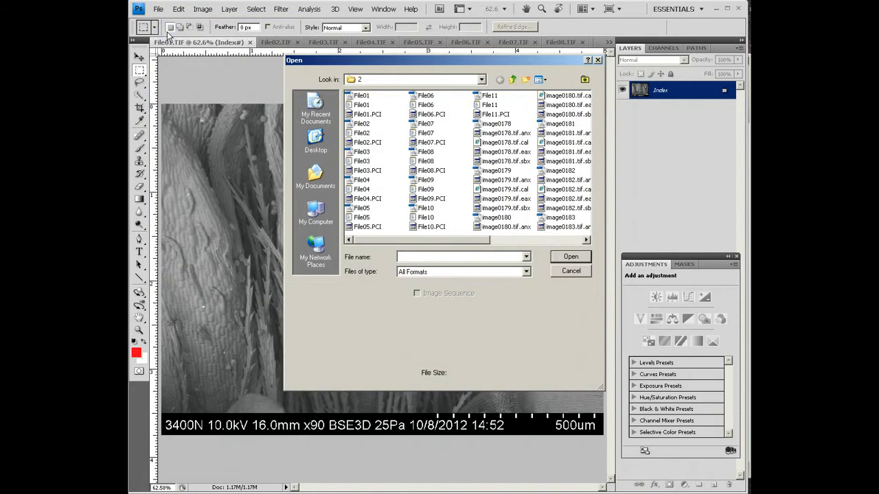
{"action": "left_click", "coordinate": [319, 142]}
{"action": "double_click", "coordinate": [518, 199]}
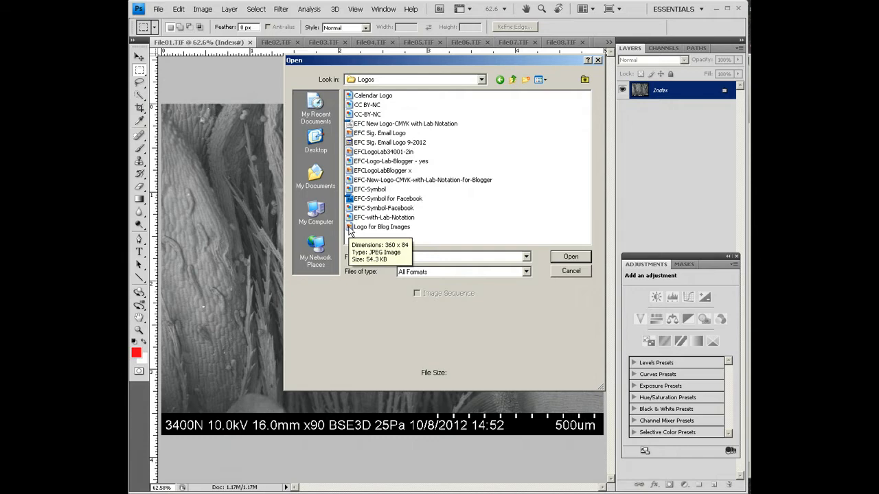
{"action": "double_click", "coordinate": [348, 227]}
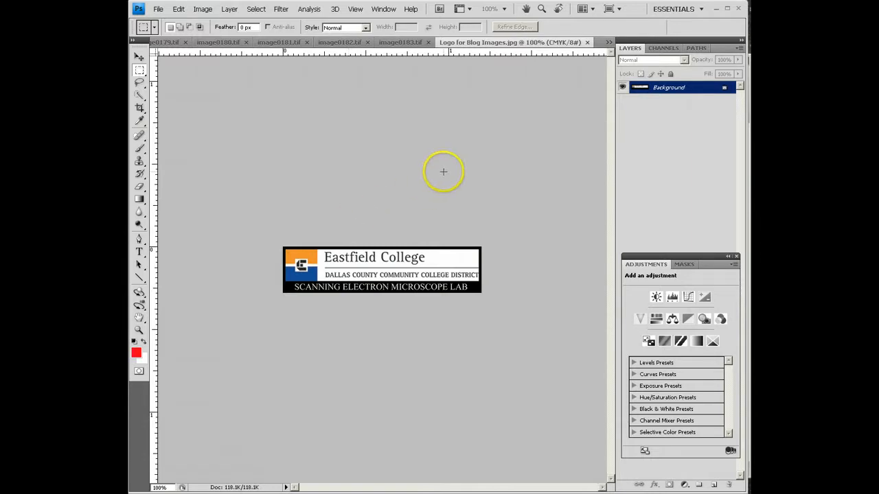
Switch to the File01.TIF image and convert its color mode from Indexed Color to RGB Color
{"action": "left_click", "coordinate": [608, 42]}
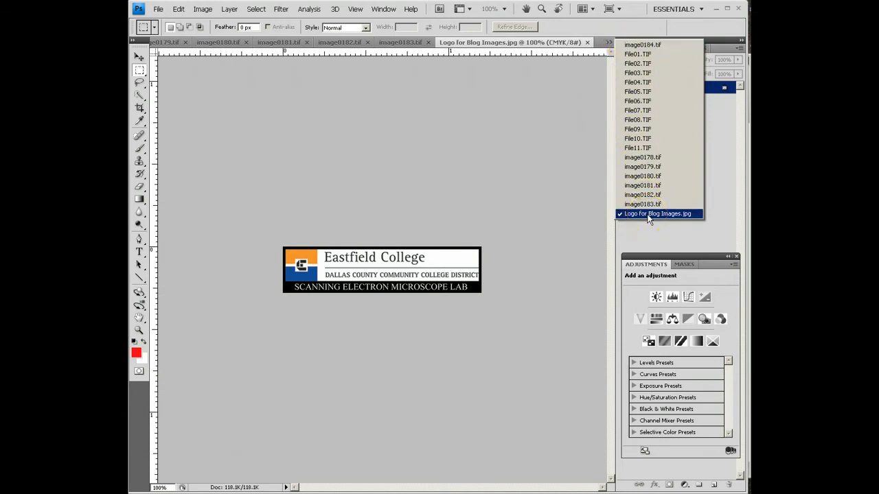
{"action": "left_click", "coordinate": [638, 54]}
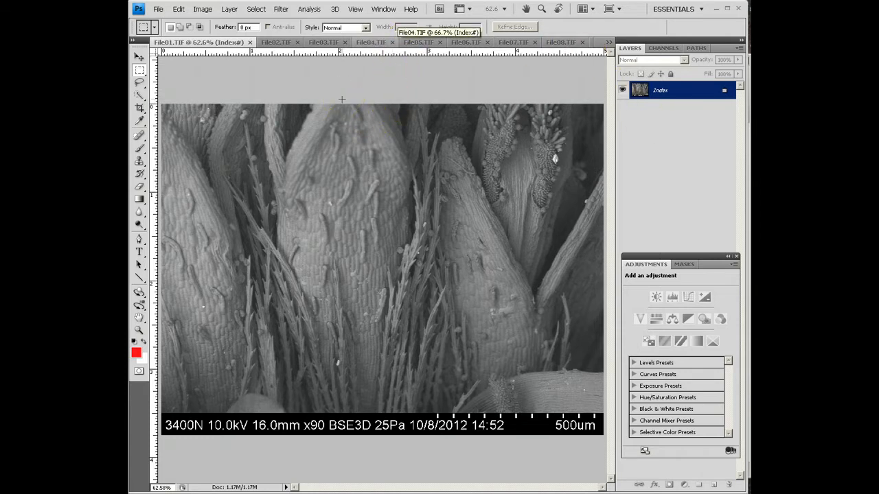
{"action": "left_click", "coordinate": [323, 87]}
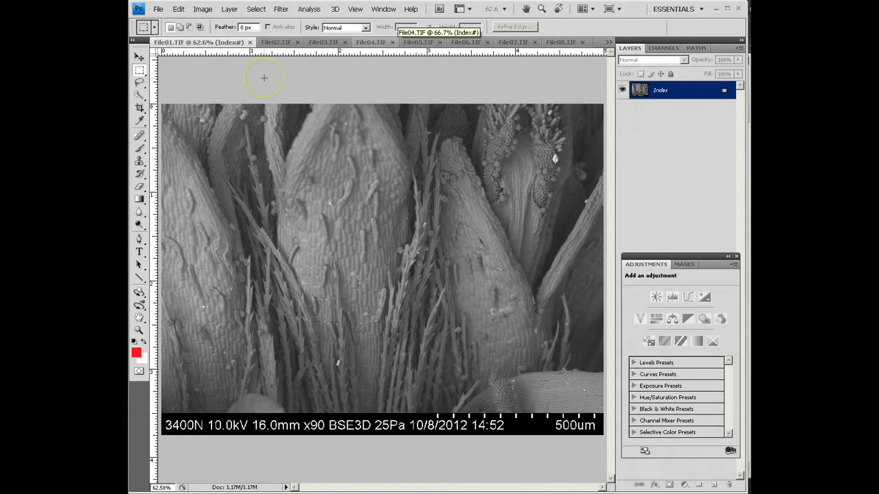
{"action": "left_click", "coordinate": [203, 9]}
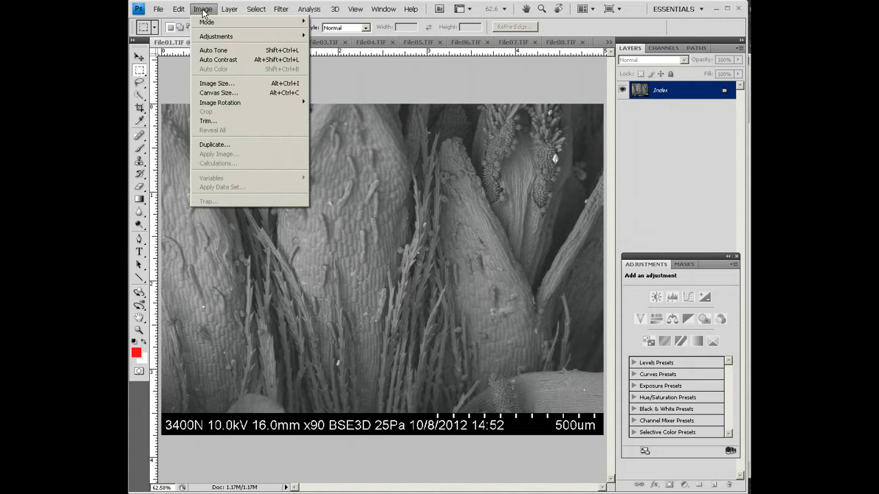
{"action": "left_click", "coordinate": [207, 24]}
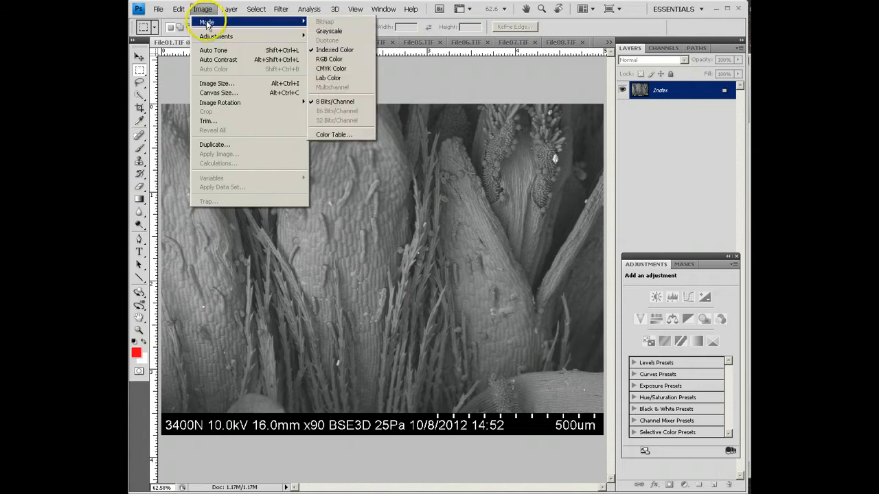
{"action": "left_click", "coordinate": [346, 59]}
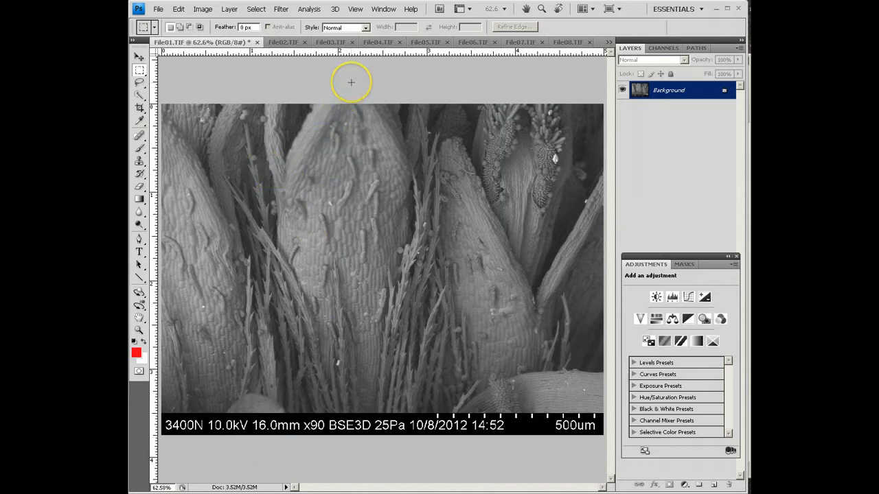
Add a Brightness/Contrast adjustment layer over the micrograph with brightness 9 and contrast 16
{"action": "left_click", "coordinate": [230, 9]}
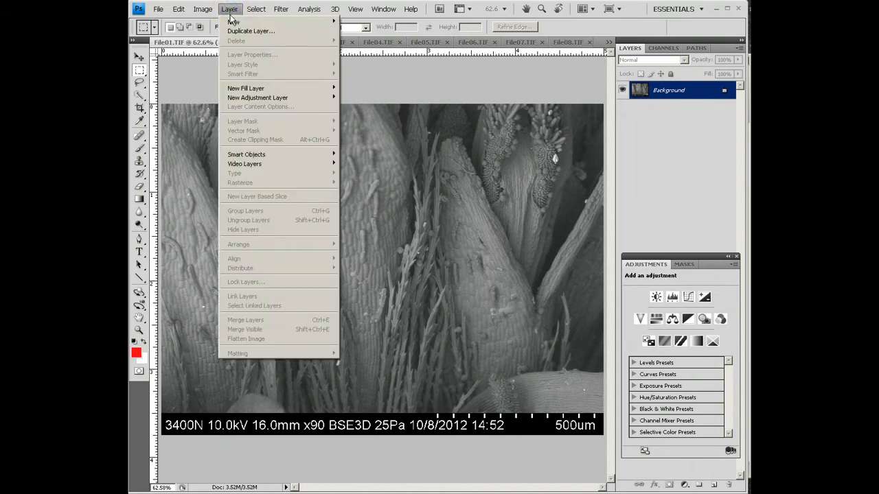
{"action": "mouse_move", "coordinate": [241, 103]}
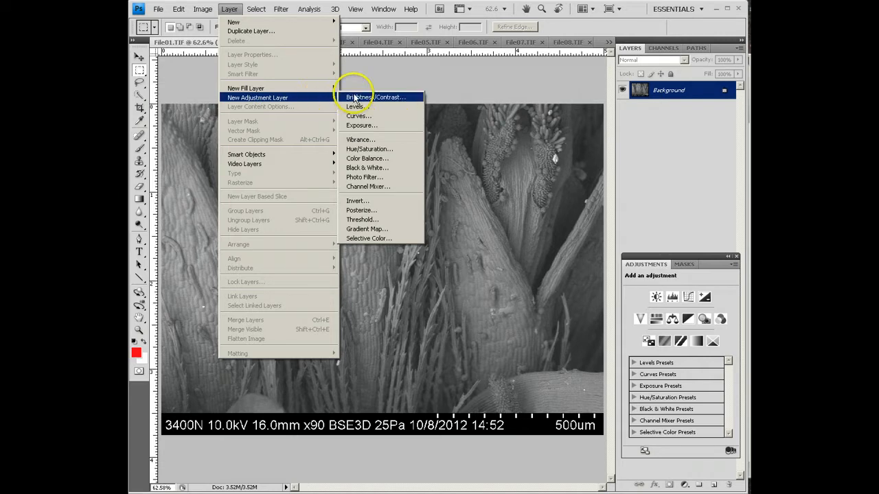
{"action": "left_click", "coordinate": [354, 98]}
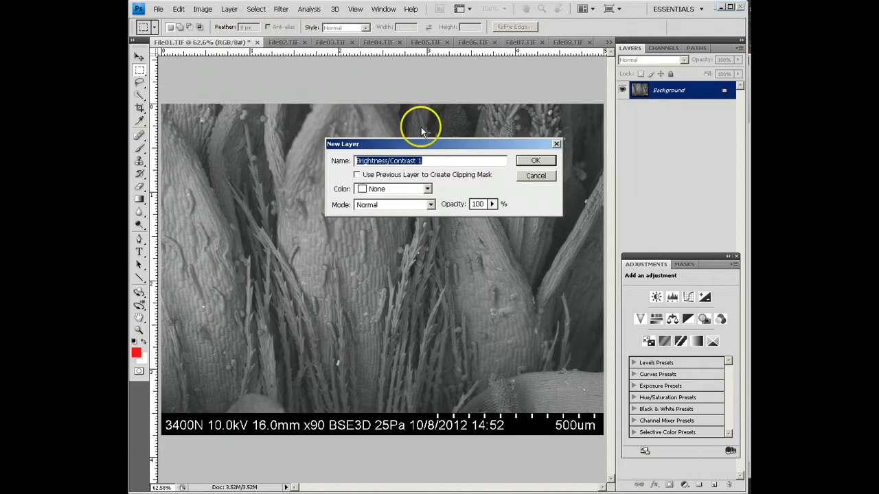
{"action": "left_click", "coordinate": [530, 162]}
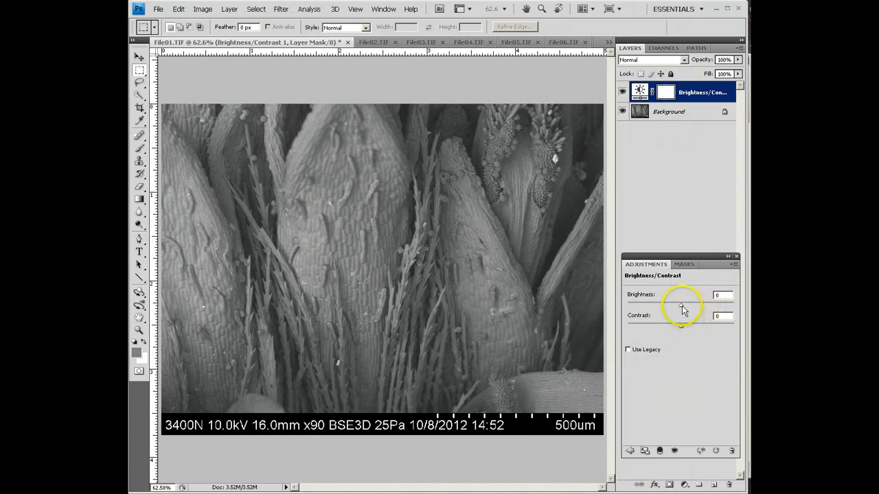
{"action": "mouse_move", "coordinate": [682, 306]}
{"action": "left_mouse_down"}
{"action": "mouse_move", "coordinate": [726, 306]}
{"action": "mouse_move", "coordinate": [622, 308]}
{"action": "mouse_move", "coordinate": [682, 310]}
{"action": "left_mouse_up"}
{"action": "left_click_drag", "start_coordinate": [681, 327], "coordinate": [683, 308]}
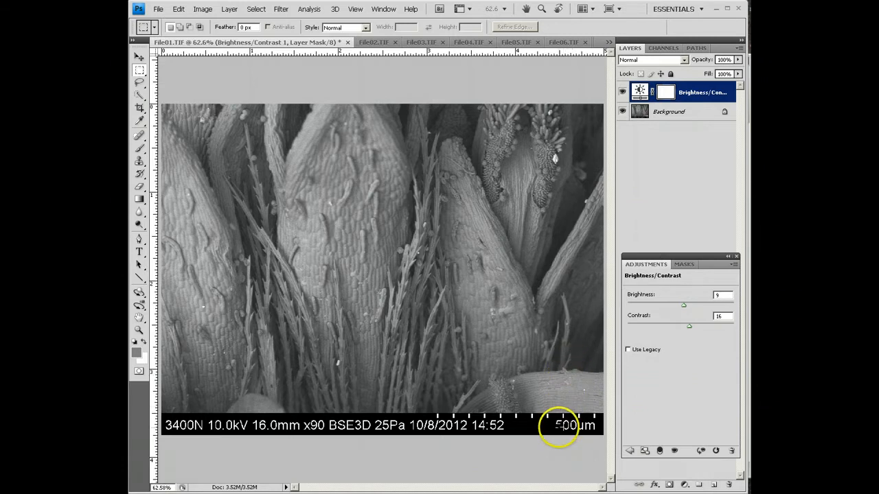
Select the entire logo in Logo for Blog Images.jpg with the Rectangular Marquee and copy it
{"action": "left_click", "coordinate": [608, 45]}
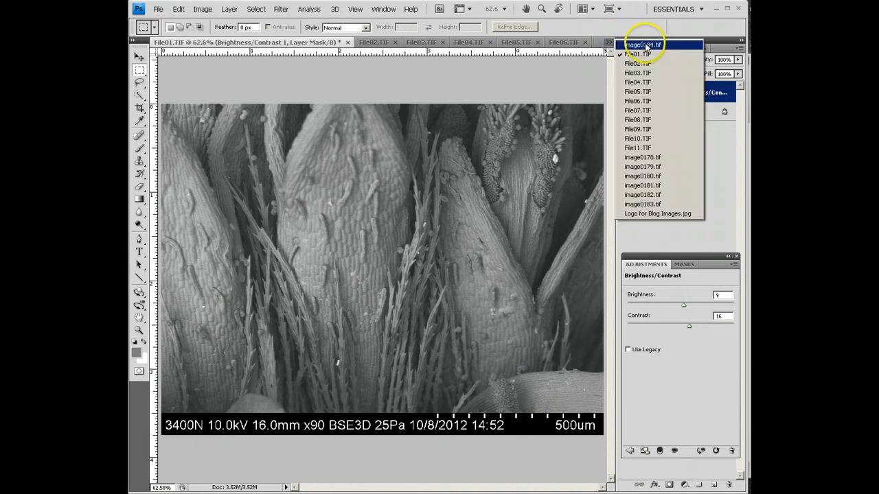
{"action": "left_click", "coordinate": [650, 214]}
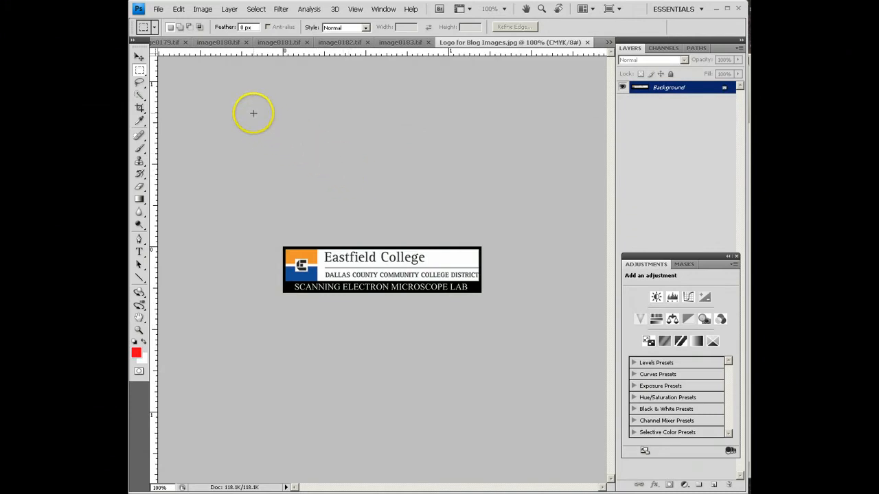
{"action": "left_click", "coordinate": [138, 71]}
{"action": "left_click_drag", "start_coordinate": [270, 234], "coordinate": [440, 296]}
{"action": "left_click_drag", "start_coordinate": [270, 234], "coordinate": [524, 344]}
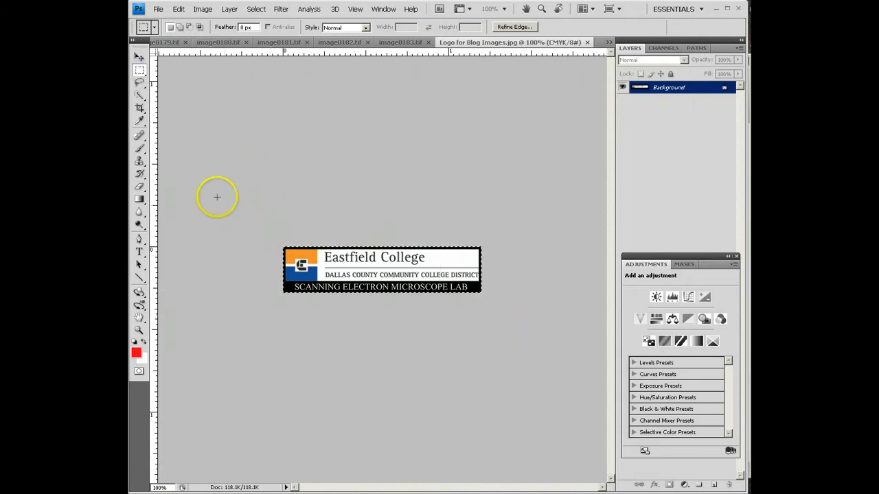
{"action": "left_click_drag", "start_coordinate": [243, 207], "coordinate": [431, 302]}
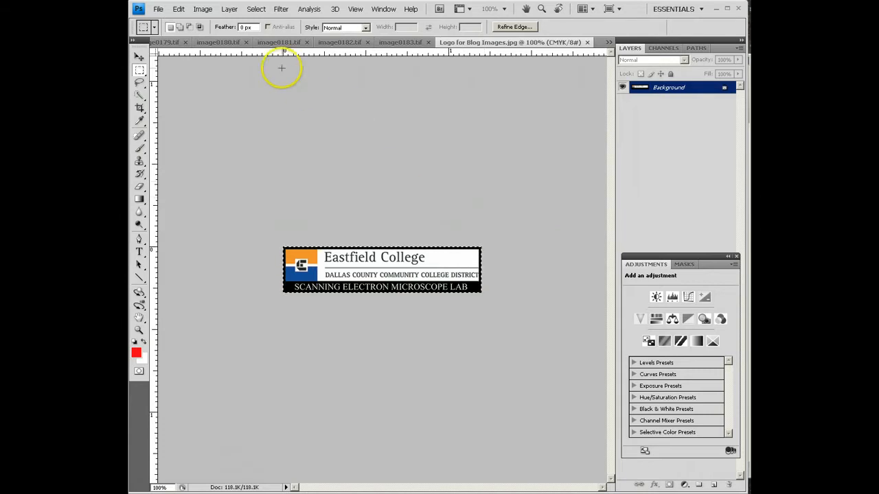
{"action": "left_click", "coordinate": [182, 10]}
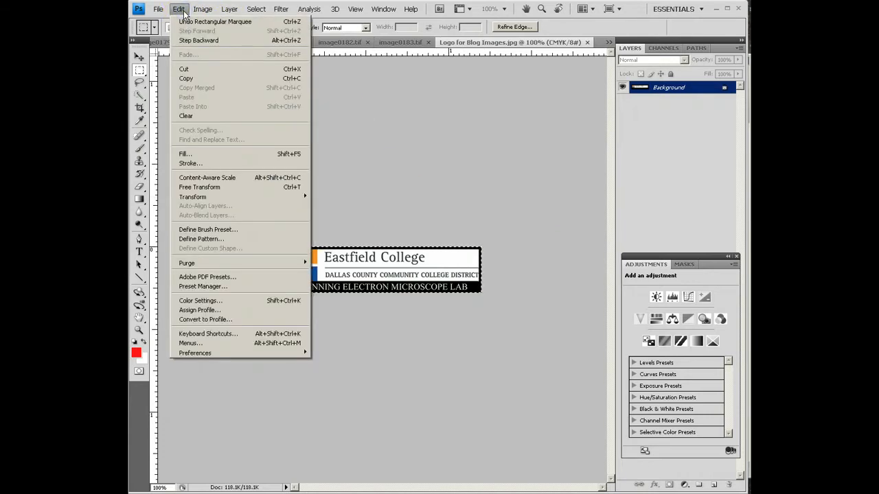
{"action": "left_click", "coordinate": [181, 9]}
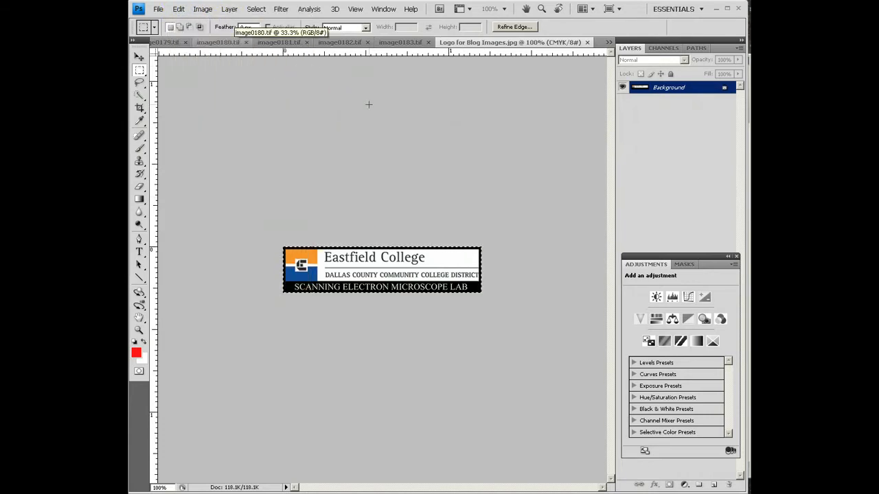
Paste the copied logo into the File01.TIF image as a new layer
{"action": "left_click", "coordinate": [608, 43]}
{"action": "left_click", "coordinate": [637, 53]}
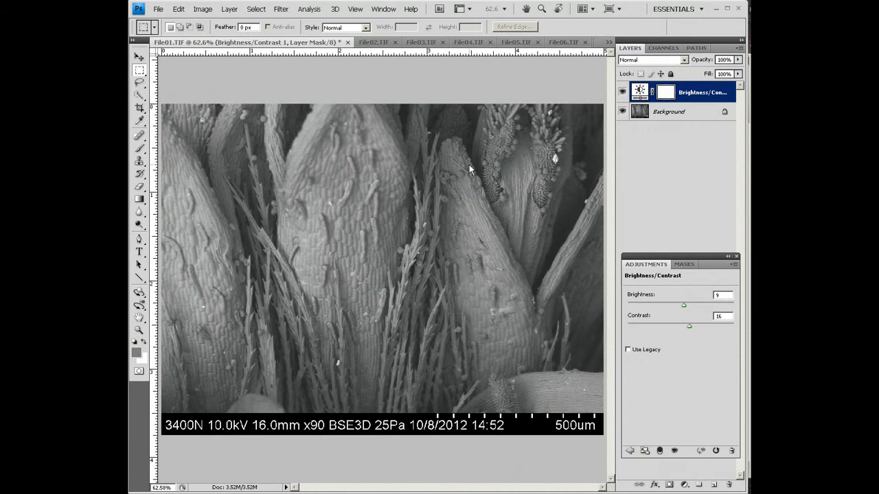
{"action": "key", "text": "ctrl+v"}
{"action": "left_click", "coordinate": [474, 162]}
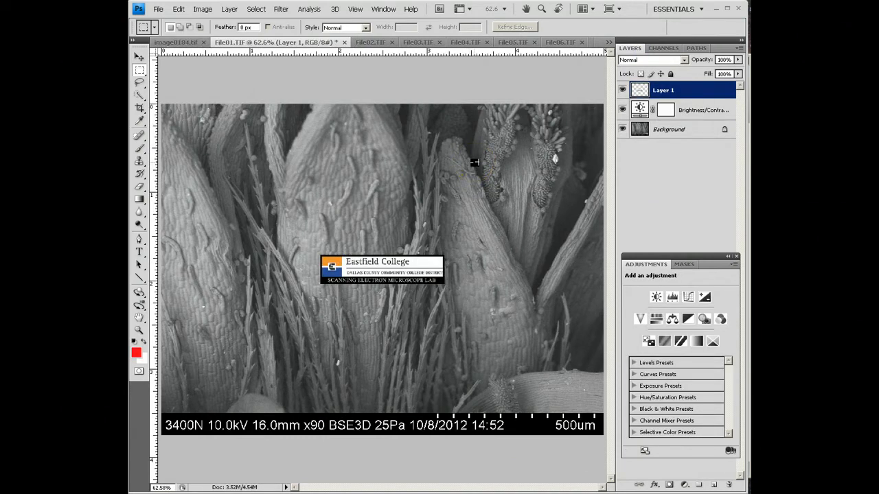
Move the logo to the micrograph's lower-left corner, directly above the black data bar
{"action": "left_click", "coordinate": [140, 58]}
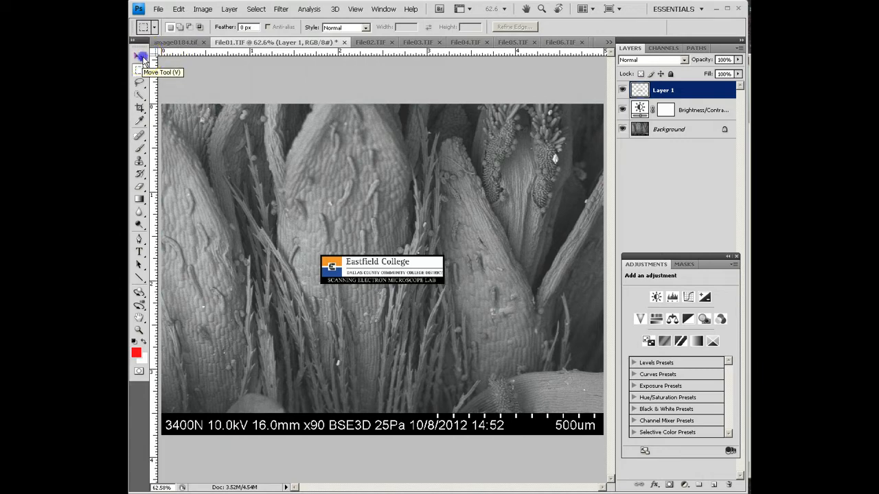
{"action": "left_click", "coordinate": [346, 251]}
{"action": "left_click_drag", "start_coordinate": [347, 251], "coordinate": [191, 391]}
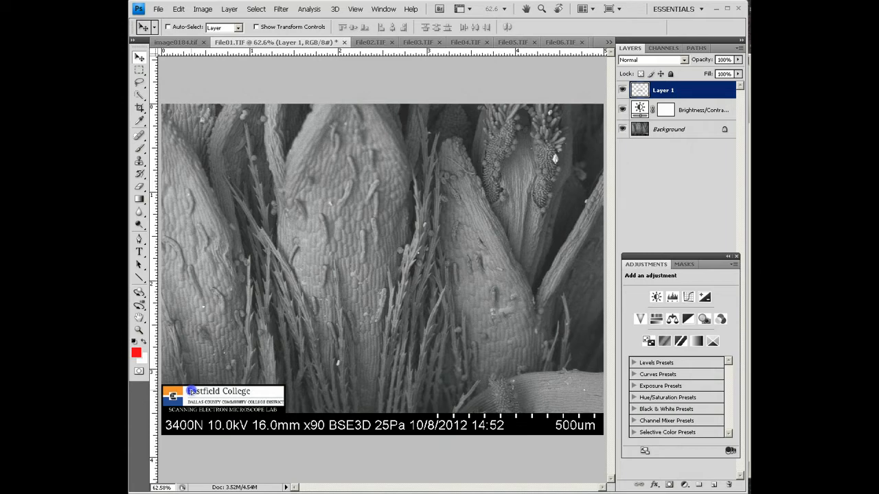
{"action": "left_click_drag", "start_coordinate": [191, 391], "coordinate": [505, 392]}
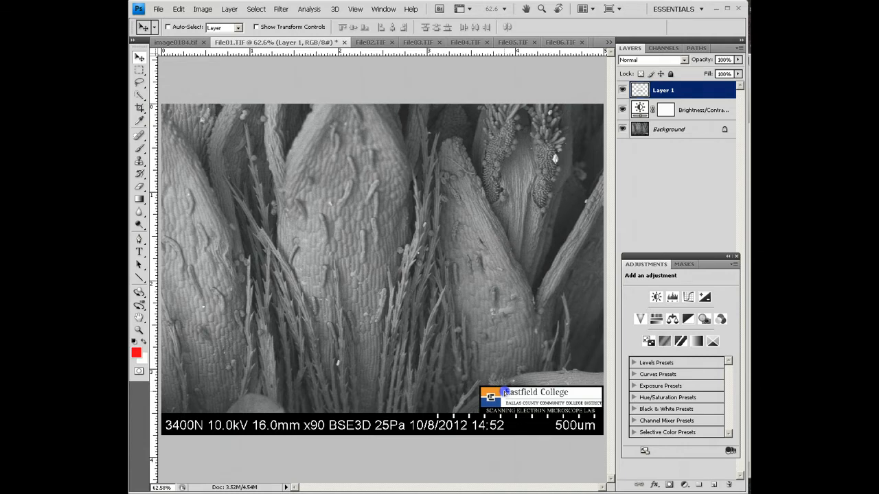
{"action": "left_click_drag", "start_coordinate": [505, 392], "coordinate": [192, 392]}
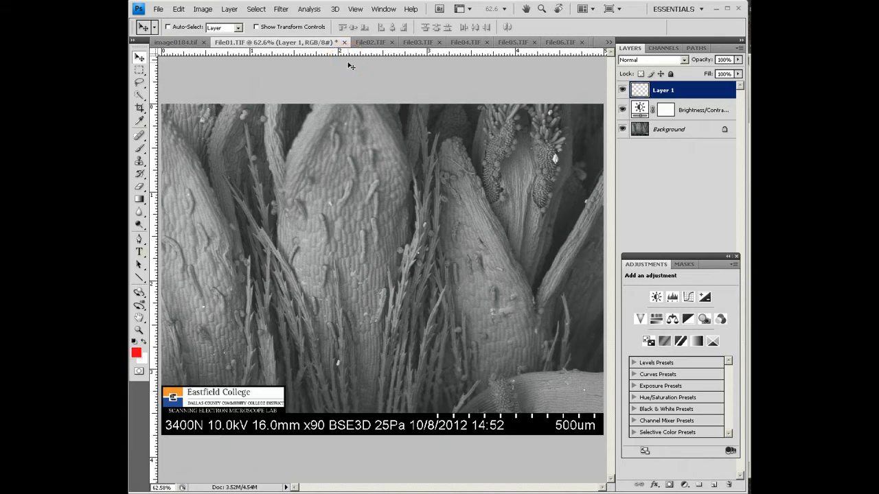
Save the image for web as a GIF in the Aster for the Blog folder within Aster 9-27-12 on the S: drive
{"action": "left_click", "coordinate": [158, 10]}
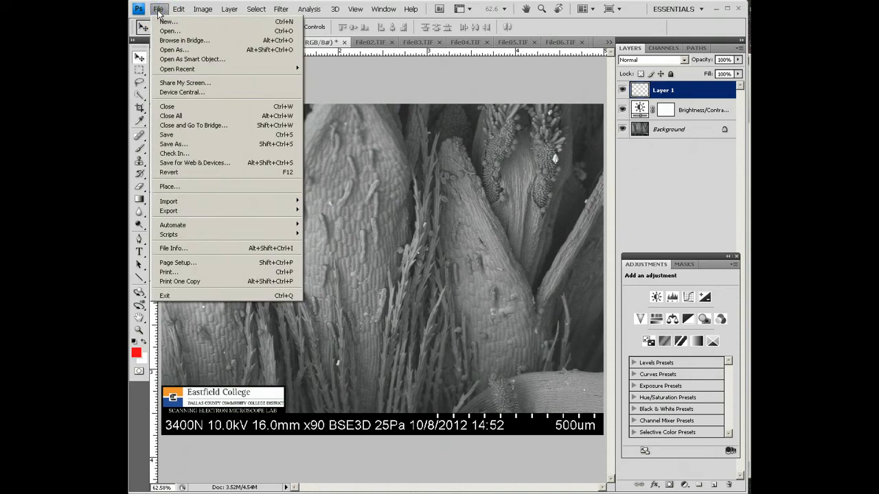
{"action": "left_click", "coordinate": [176, 163]}
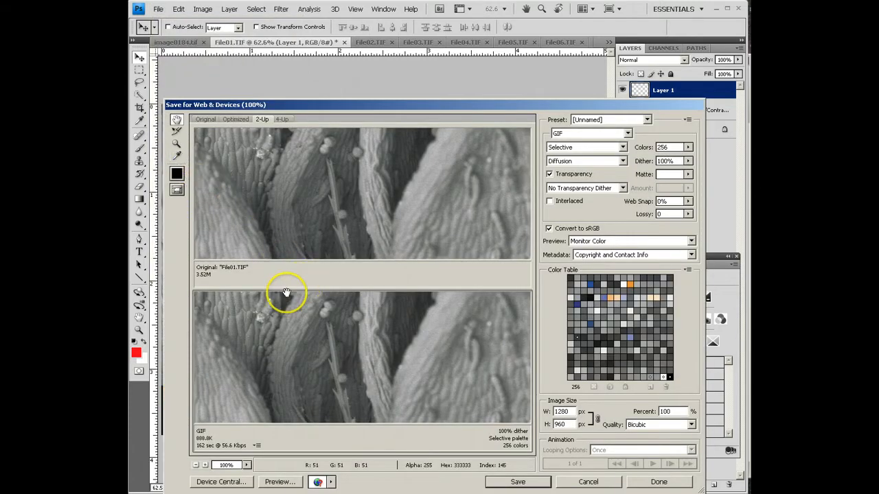
{"action": "left_click", "coordinate": [535, 483]}
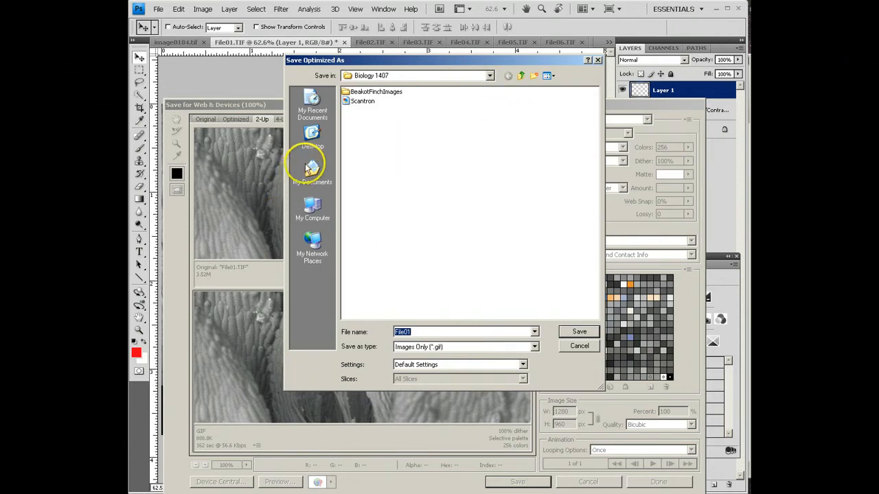
{"action": "left_click", "coordinate": [490, 76]}
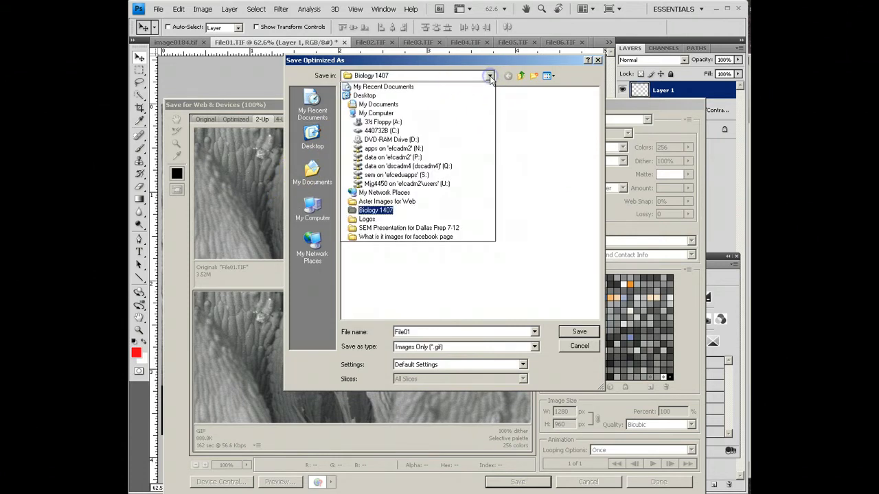
{"action": "left_click", "coordinate": [416, 175]}
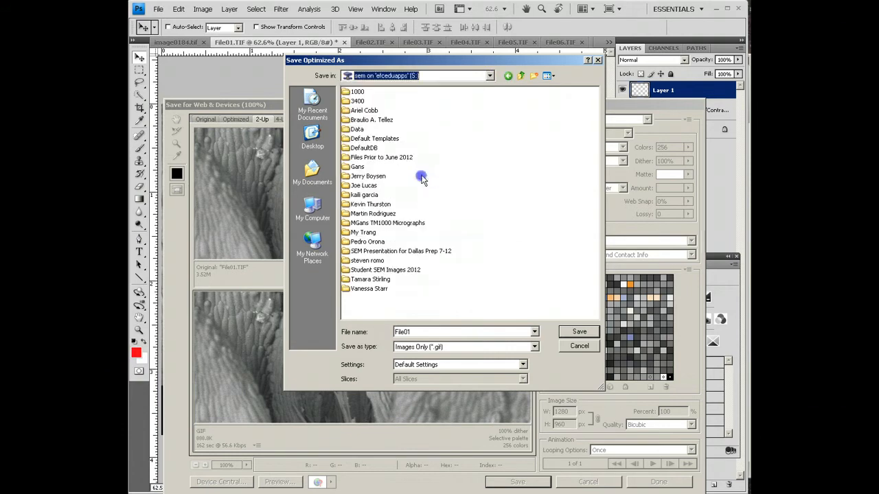
{"action": "double_click", "coordinate": [354, 169]}
{"action": "double_click", "coordinate": [360, 129]}
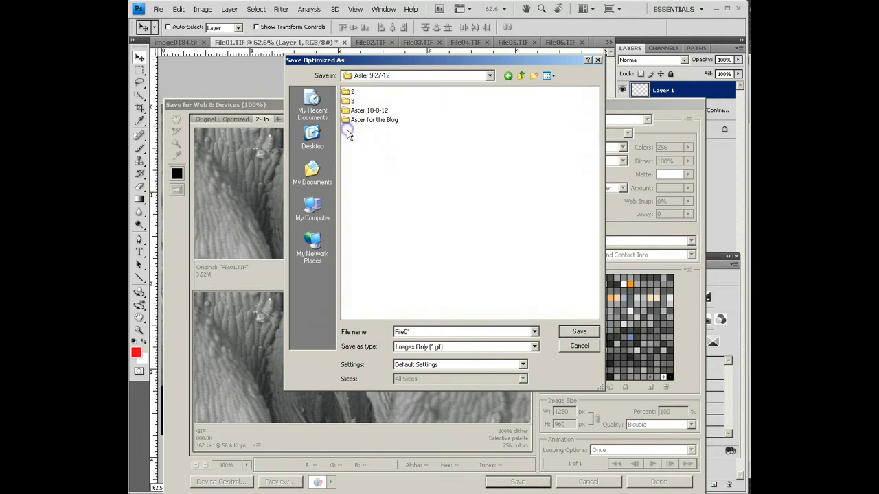
{"action": "double_click", "coordinate": [348, 122]}
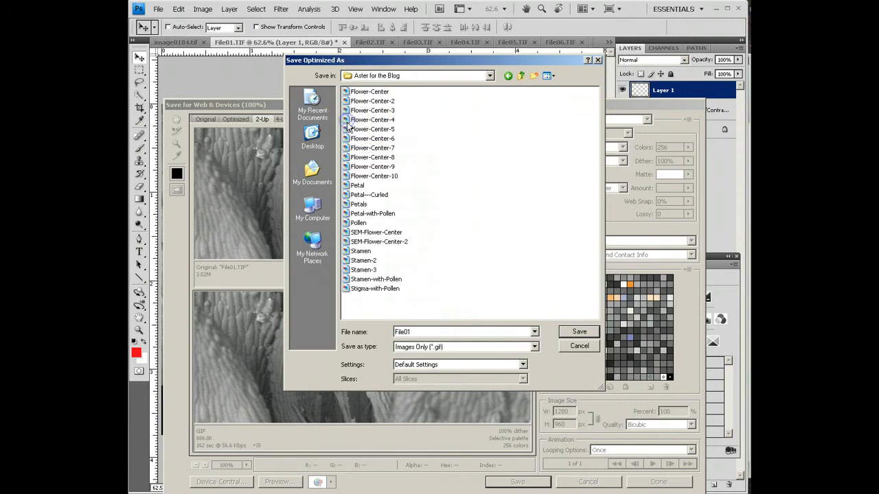
{"action": "double_click", "coordinate": [442, 333]}
{"action": "left_click", "coordinate": [578, 332]}
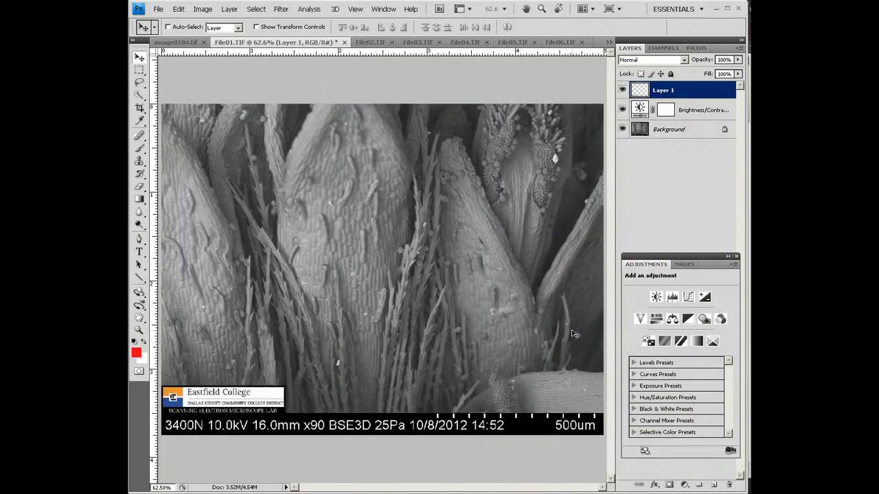
Close File01.TIF without saving the changes to the original document
{"action": "left_click", "coordinate": [345, 43]}
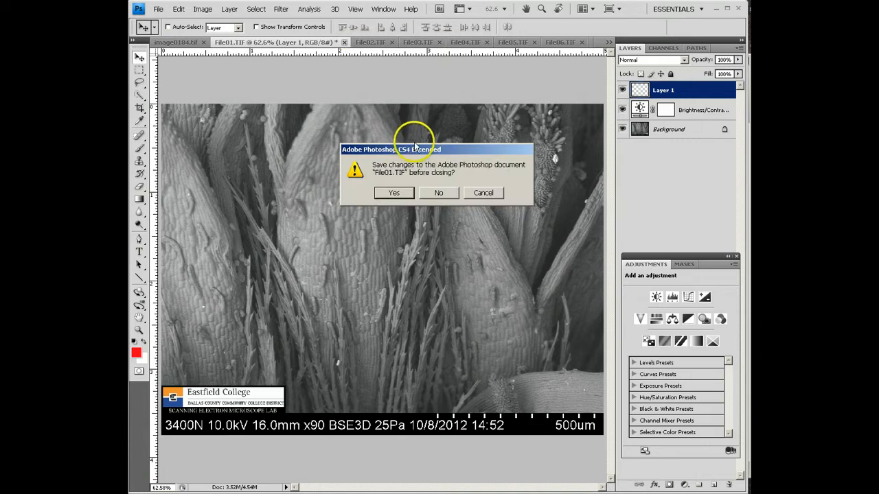
{"action": "left_click", "coordinate": [440, 194]}
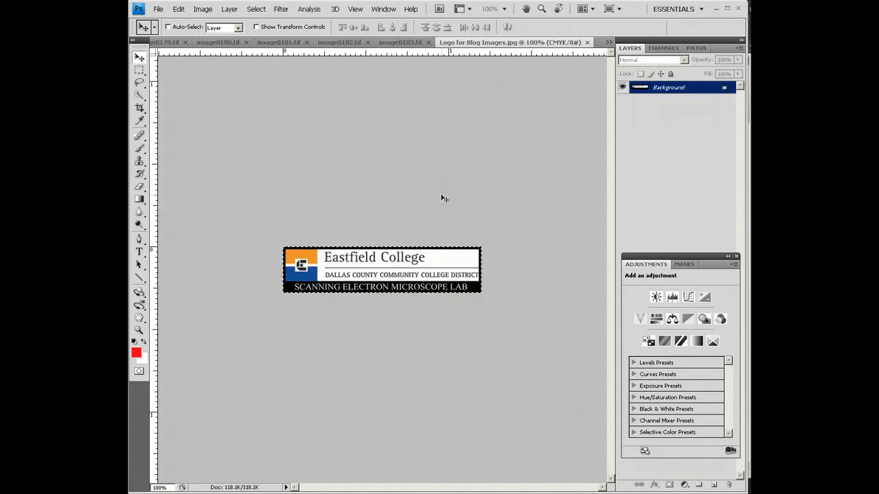
Switch to image0182.tif and check which colour mode it uses
{"action": "left_click", "coordinate": [403, 44]}
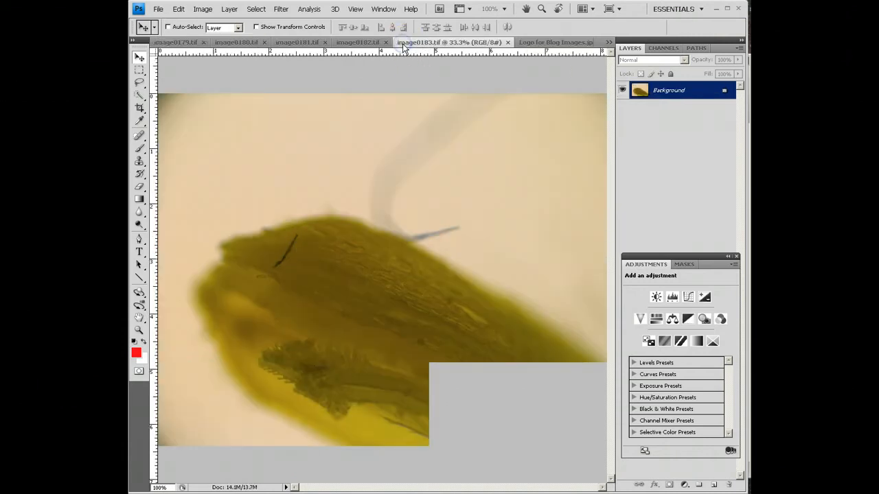
{"action": "left_click", "coordinate": [480, 128]}
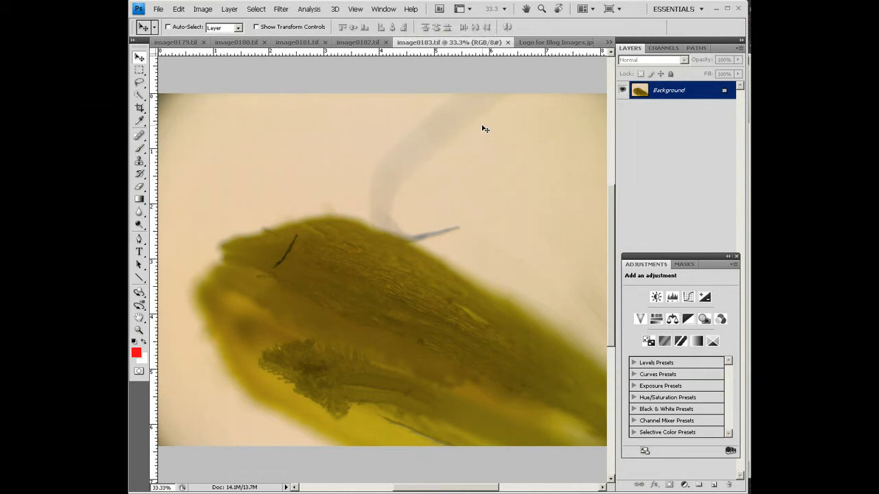
{"action": "left_click", "coordinate": [369, 42]}
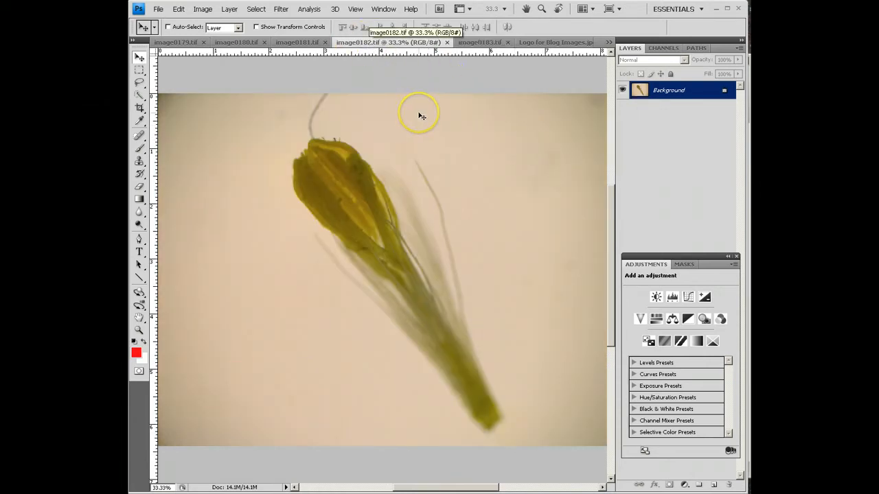
{"action": "left_click", "coordinate": [202, 9]}
{"action": "left_click", "coordinate": [199, 10]}
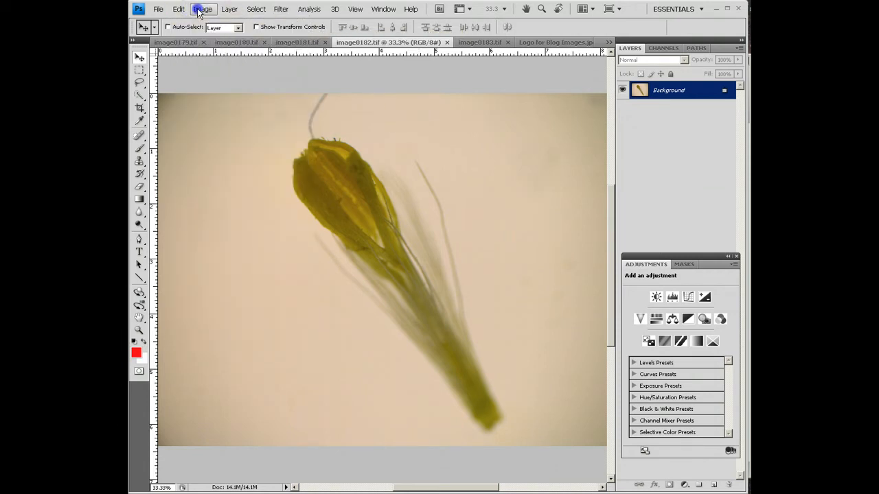
{"action": "left_click", "coordinate": [200, 11]}
{"action": "mouse_move", "coordinate": [201, 22]}
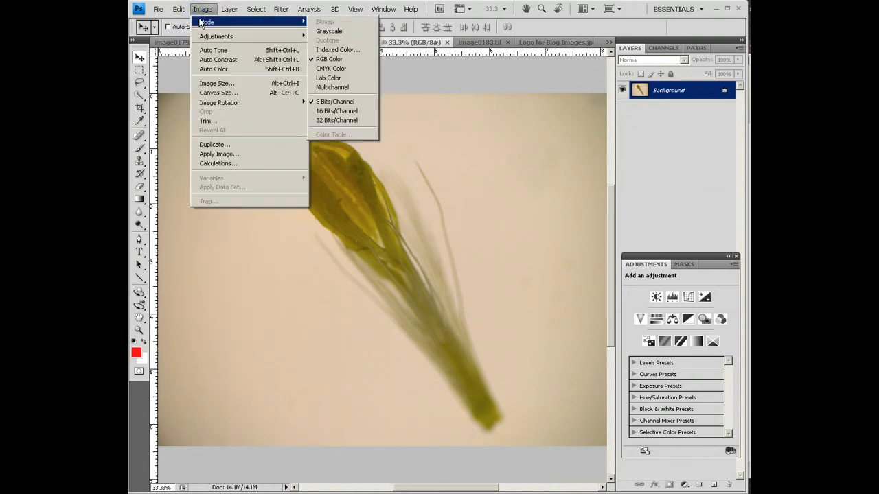
{"action": "left_click", "coordinate": [411, 88]}
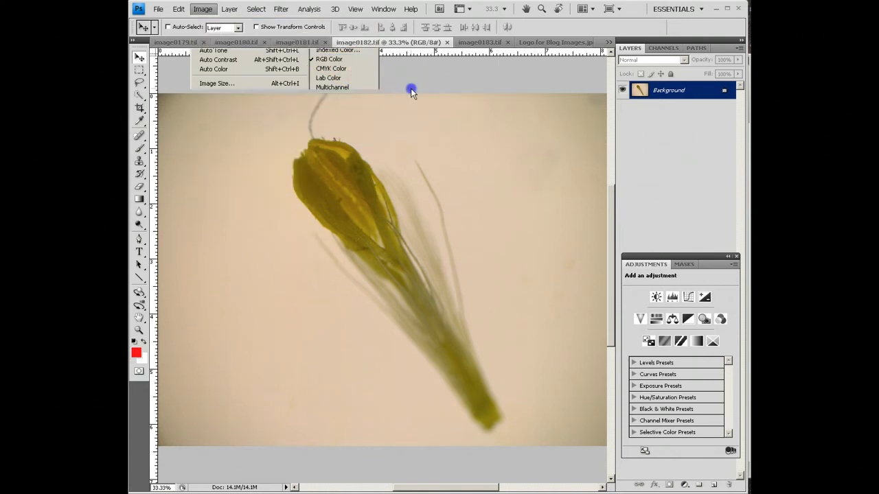
Add a Brightness/Contrast adjustment layer to image0182.tif with brightness 16 and contrast 0
{"action": "left_click", "coordinate": [232, 11]}
{"action": "mouse_move", "coordinate": [317, 100]}
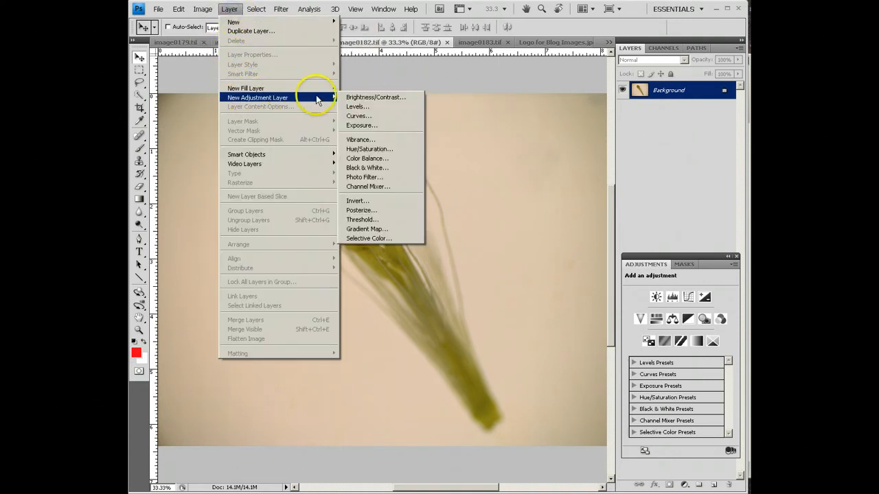
{"action": "left_click", "coordinate": [345, 96]}
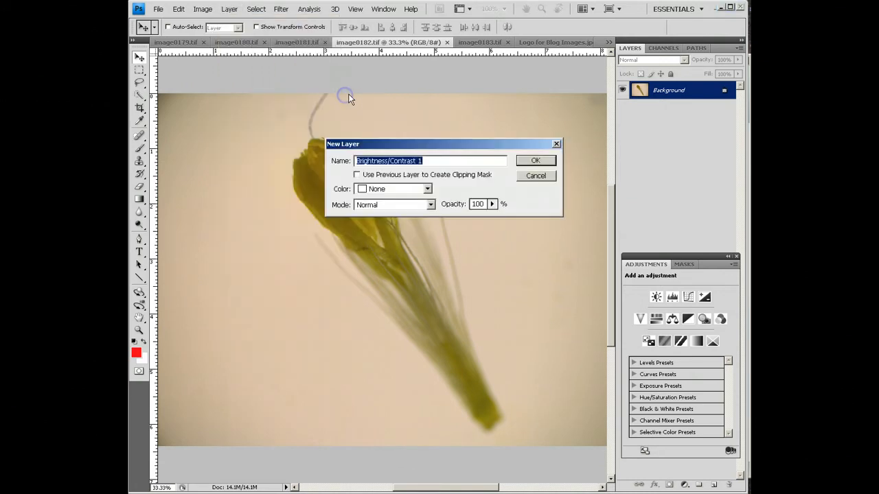
{"action": "left_click", "coordinate": [541, 160]}
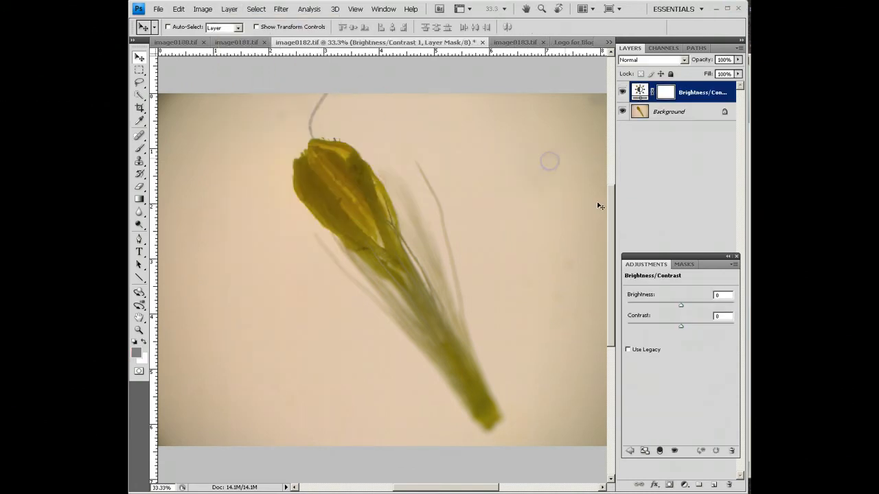
{"action": "left_click_drag", "start_coordinate": [680, 306], "coordinate": [687, 308]}
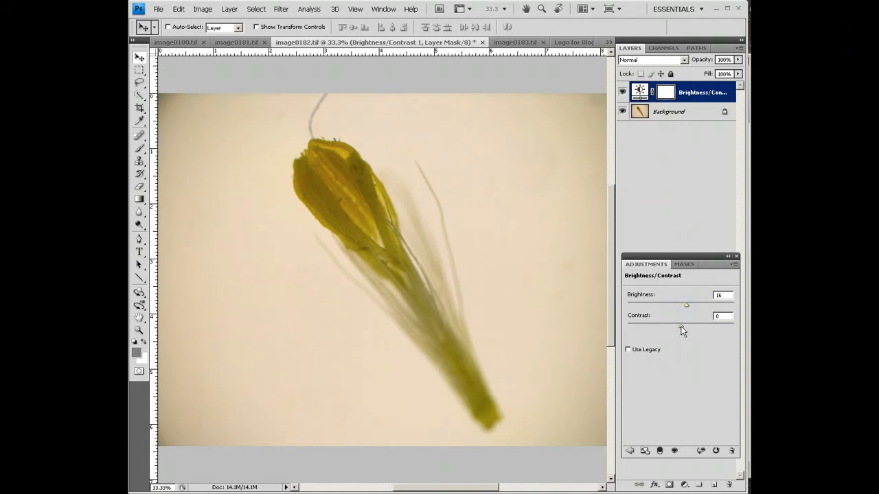
{"action": "left_click", "coordinate": [671, 217]}
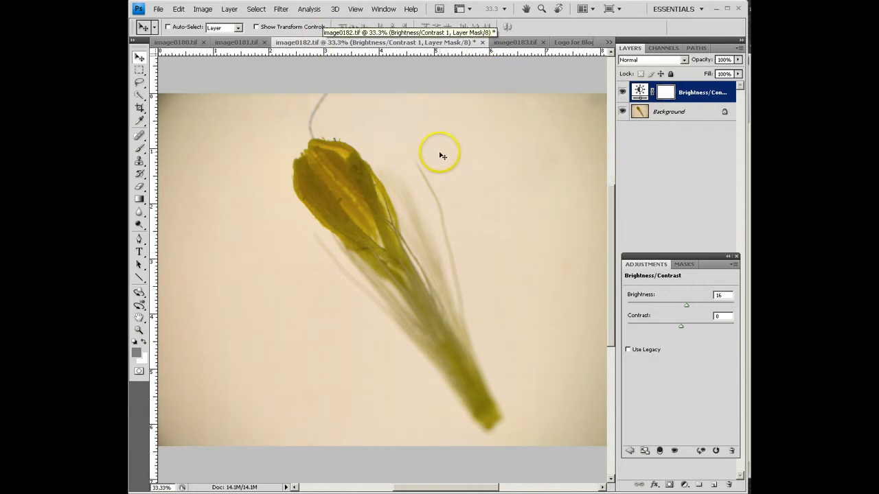
Resize image0182.tif to 1280 pixels wide with its proportions constrained
{"action": "left_click", "coordinate": [356, 9]}
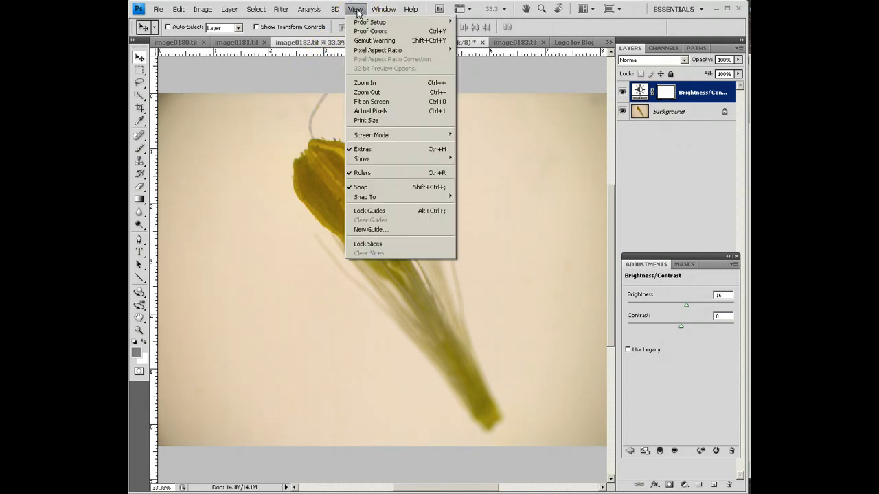
{"action": "left_click", "coordinate": [373, 101]}
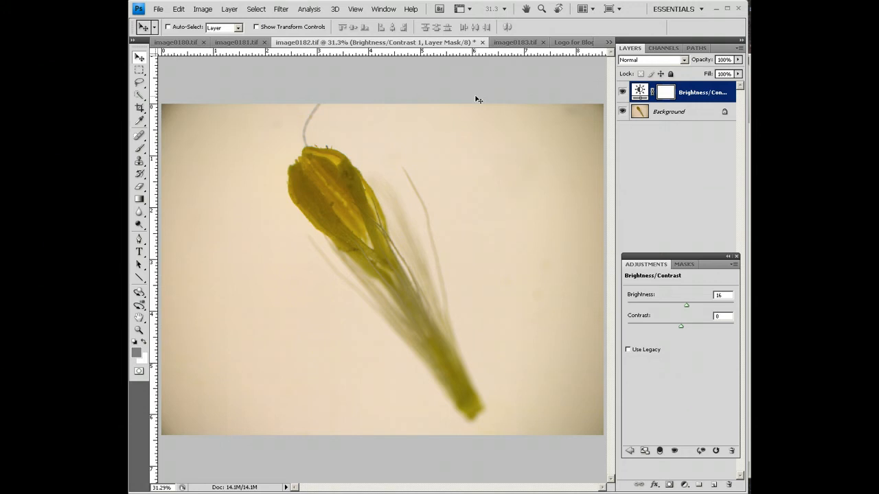
{"action": "left_click", "coordinate": [200, 11]}
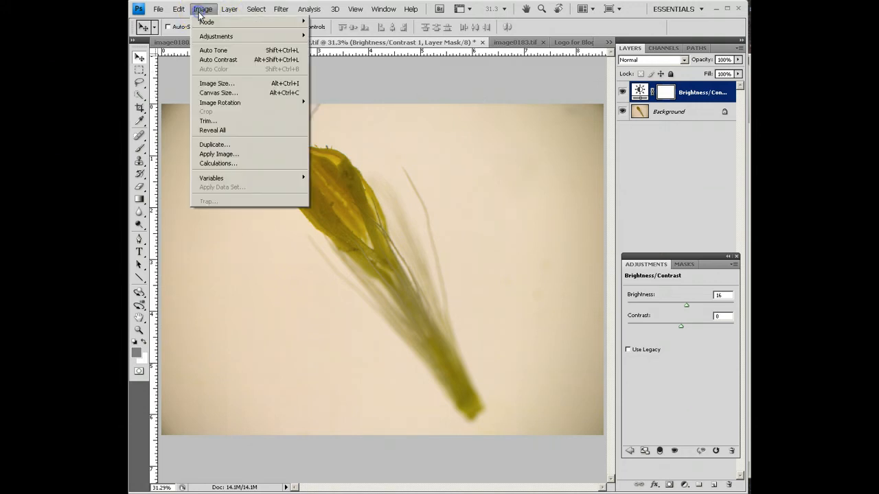
{"action": "left_click", "coordinate": [225, 85]}
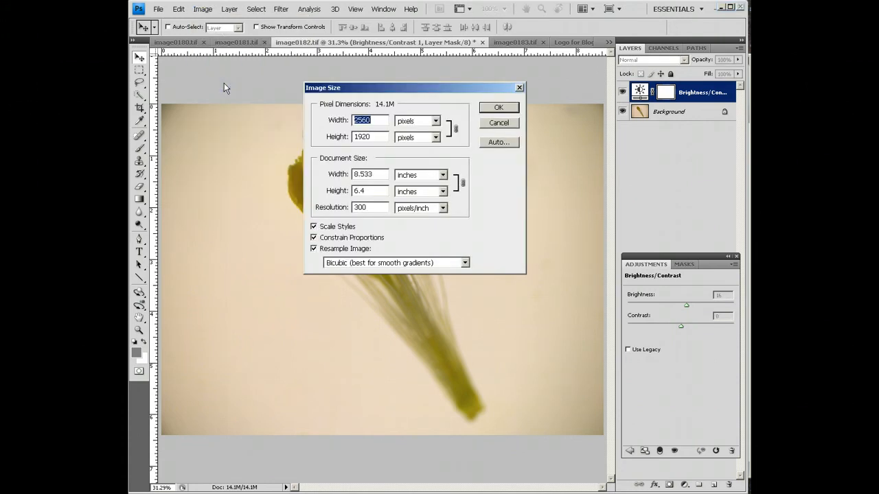
{"action": "type", "text": "1280"}
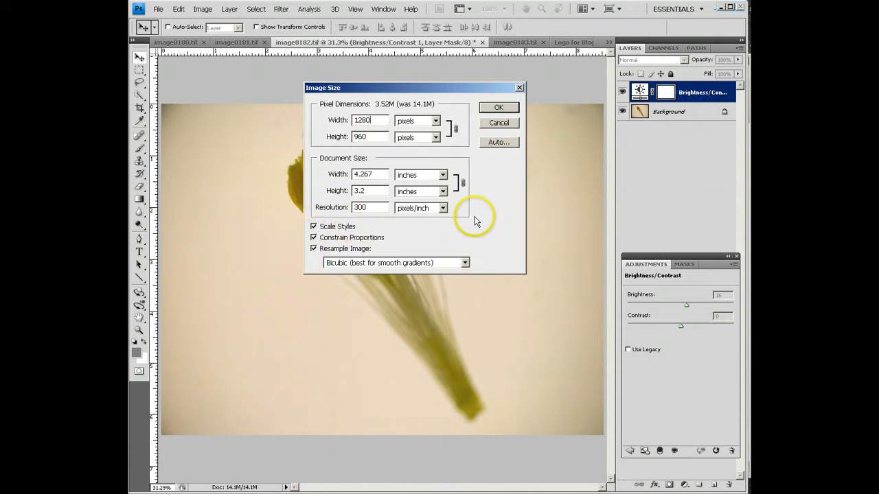
{"action": "left_click", "coordinate": [500, 107]}
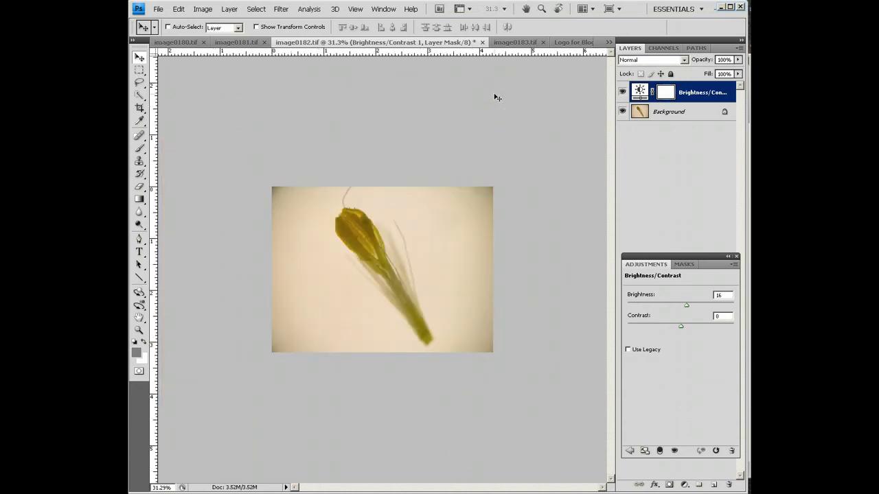
Paste the copied college logo into image0182.tif and place it flush in the picture's lower-left corner
{"action": "key", "text": "ctrl+0"}
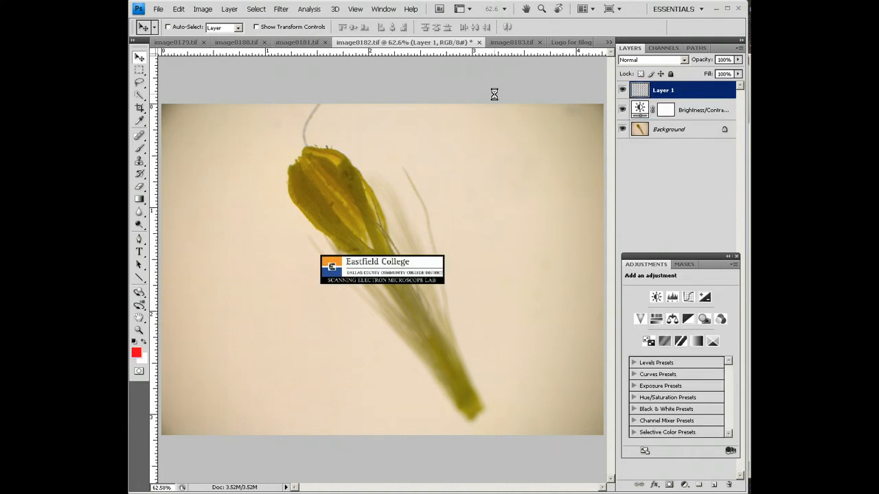
{"action": "left_click", "coordinate": [380, 332]}
{"action": "left_click_drag", "start_coordinate": [340, 266], "coordinate": [181, 418]}
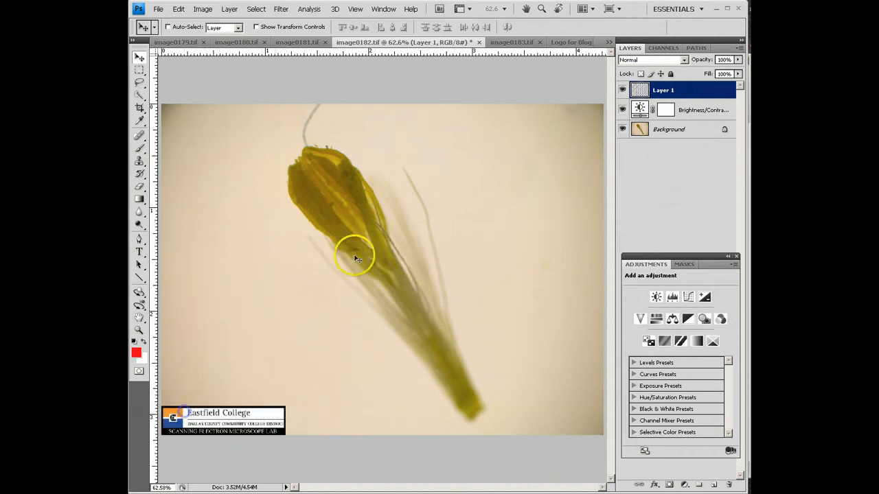
Save image0182.tif for web as a GIF named Carpel in the Aster for the Blog folder
{"action": "left_click", "coordinate": [159, 9]}
{"action": "left_click", "coordinate": [181, 161]}
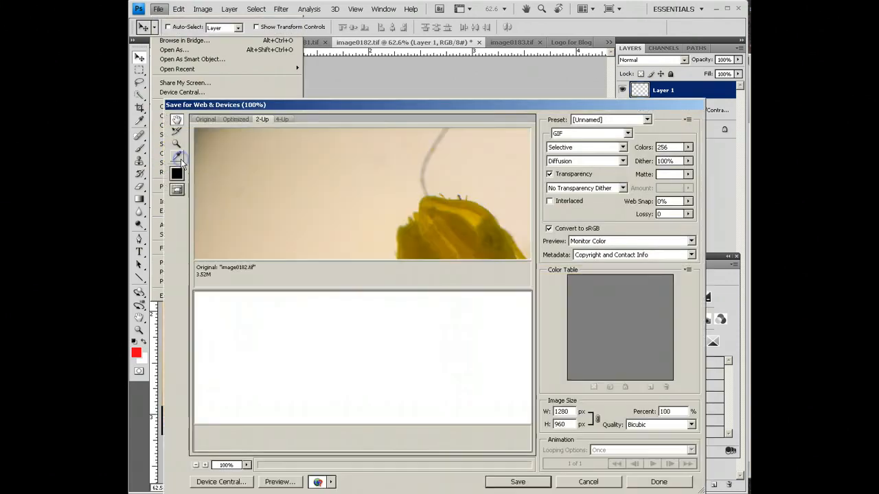
{"action": "left_click", "coordinate": [523, 483]}
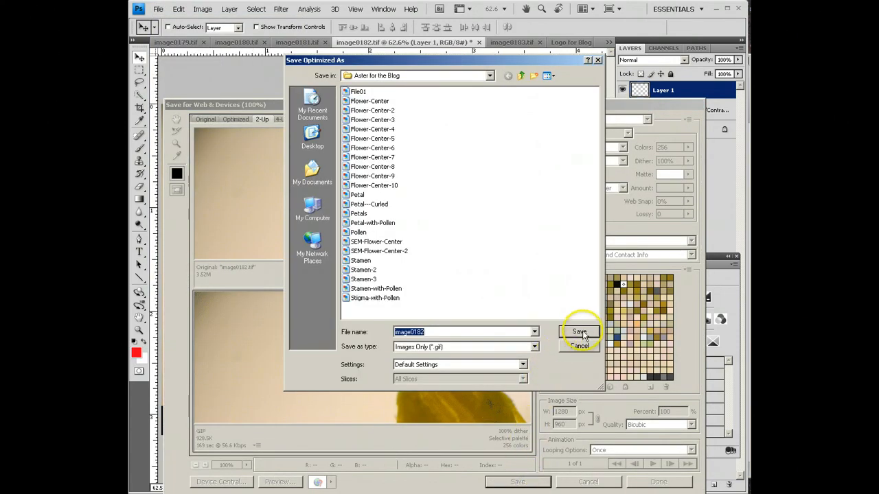
{"action": "left_click", "coordinate": [580, 332]}
{"action": "type", "text": "Sti"}
{"action": "key", "text": "BackSpace"}
{"action": "key", "text": "BackSpace"}
{"action": "key", "text": "BackSpace"}
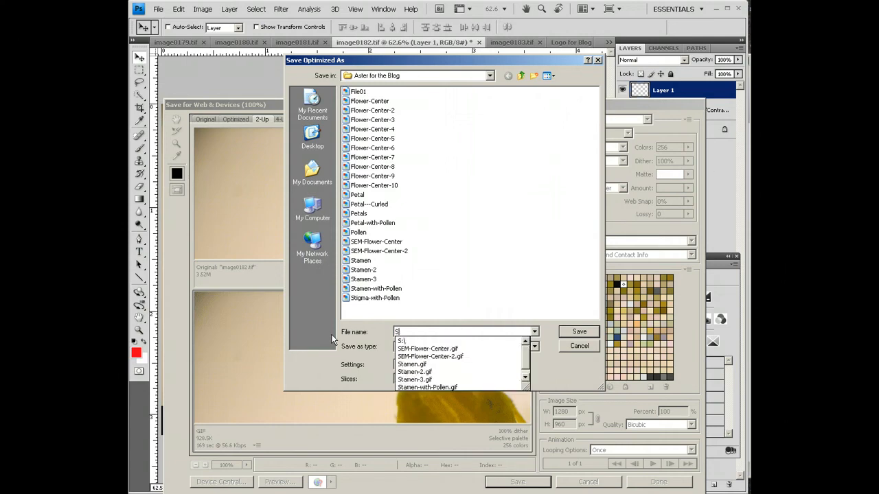
{"action": "type", "text": "Carpel"}
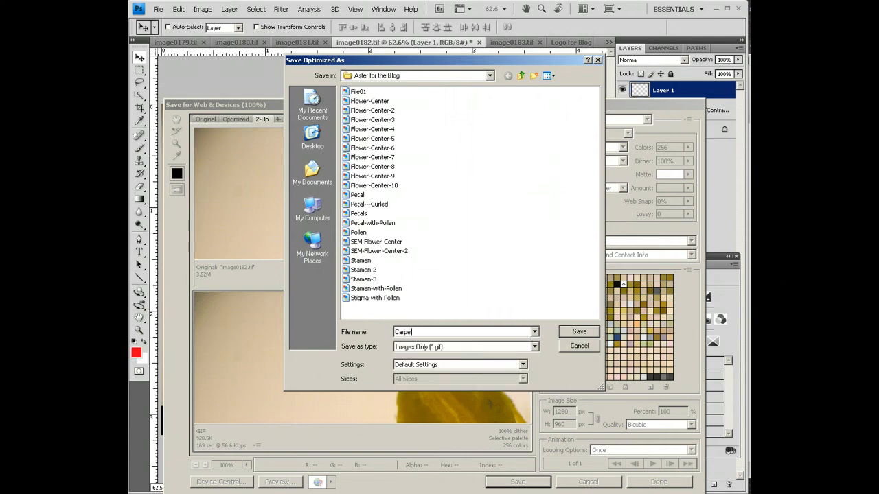
{"action": "left_click", "coordinate": [579, 331]}
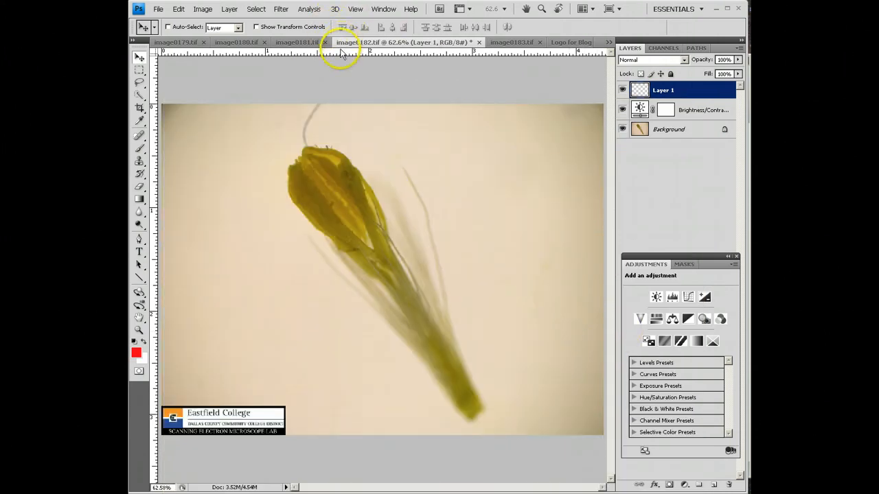
Close image0182.tif without saving the changes to the original document
{"action": "left_click", "coordinate": [478, 42]}
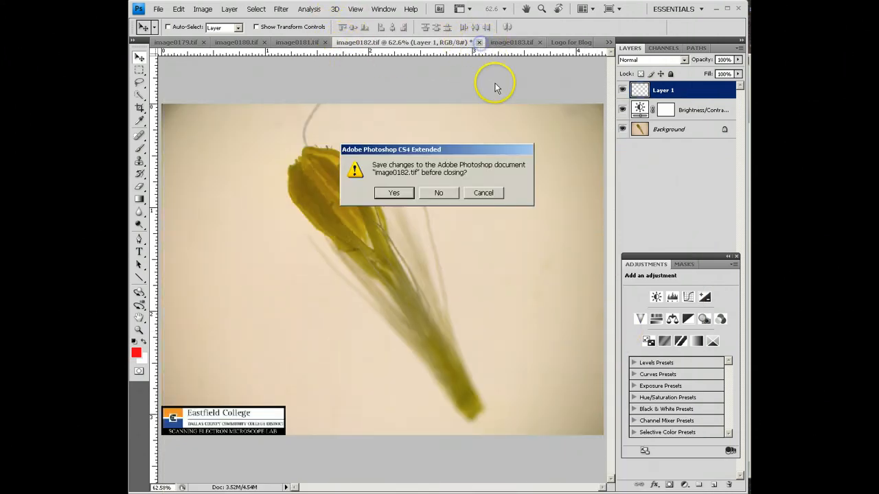
{"action": "left_click", "coordinate": [438, 193]}
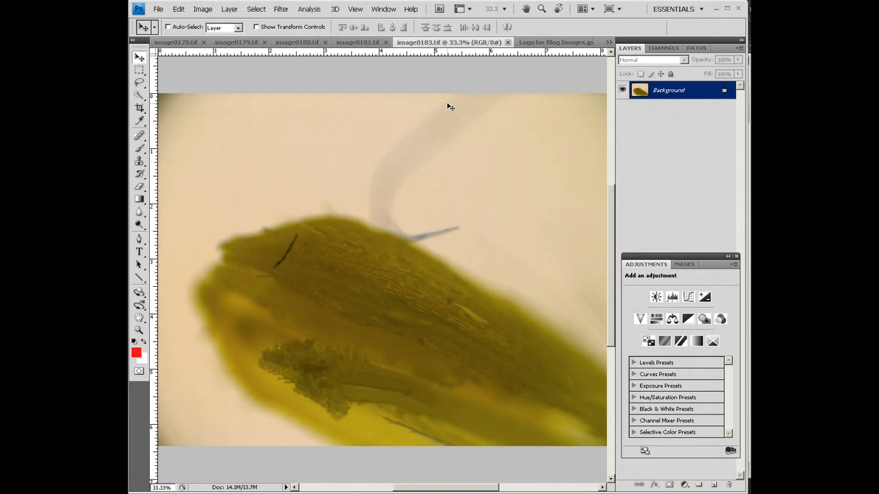
{"action": "left_click", "coordinate": [449, 82]}
Check the colour mode of image0183.tif and start adding a Brightness/Contrast adjustment layer
{"action": "left_click", "coordinate": [202, 9]}
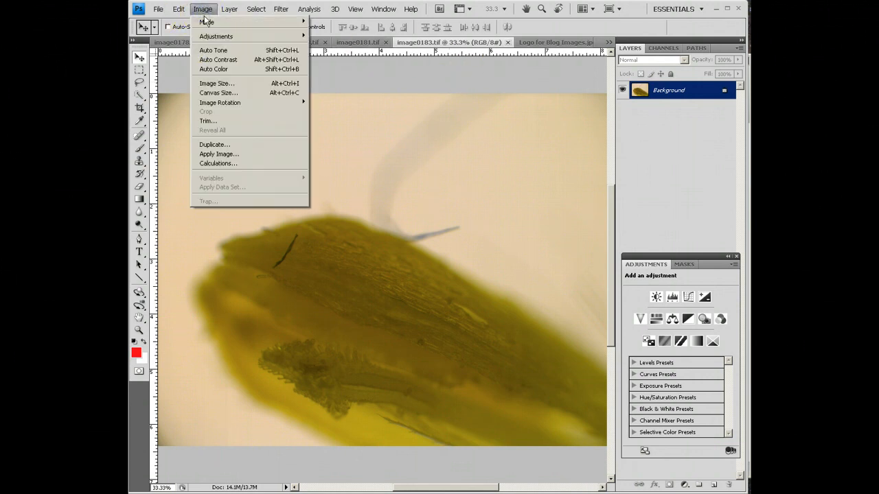
{"action": "mouse_move", "coordinate": [205, 22]}
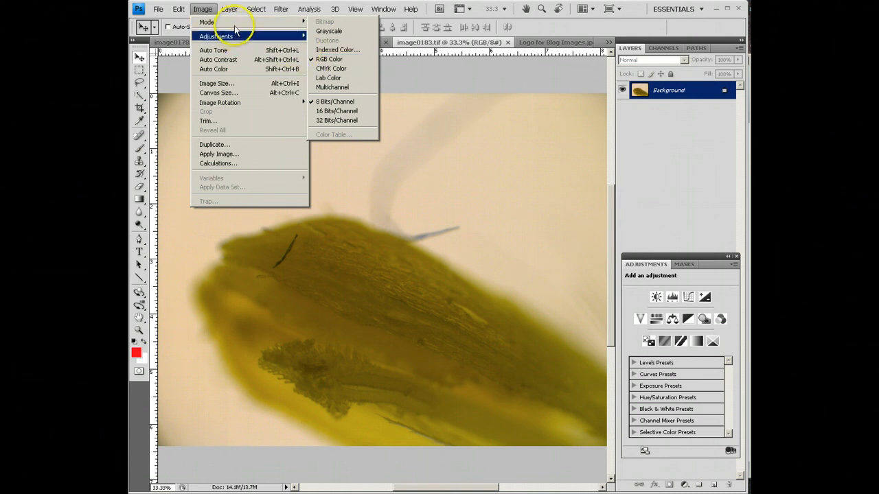
{"action": "mouse_move", "coordinate": [236, 11]}
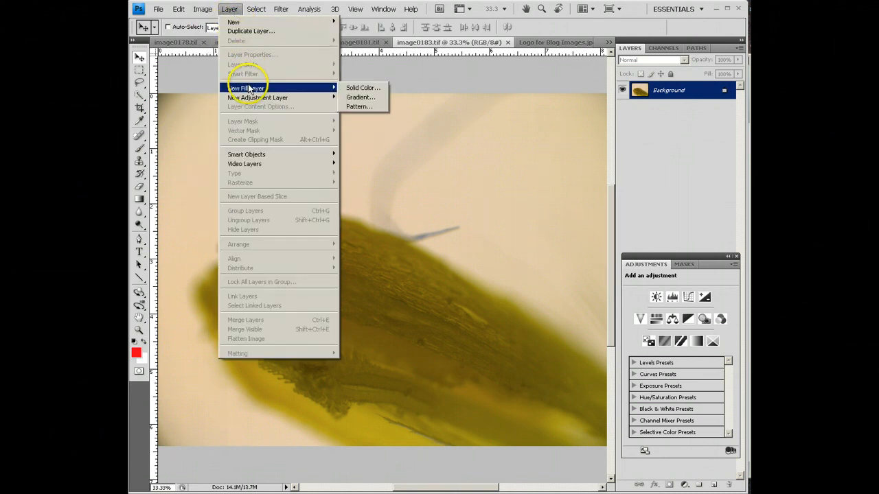
{"action": "mouse_move", "coordinate": [254, 100]}
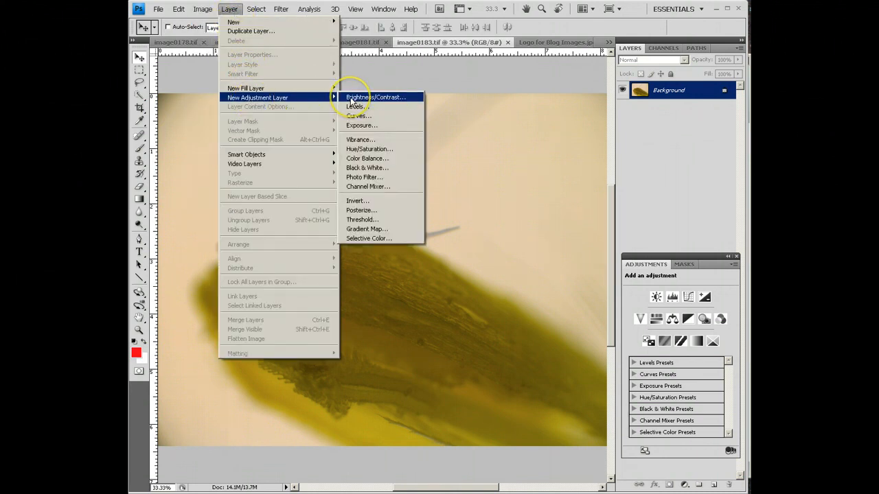